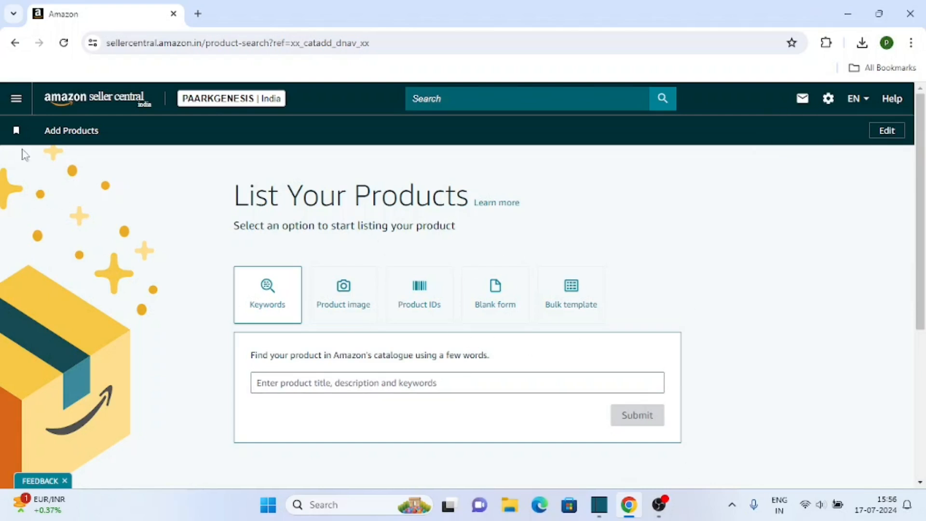
Step: Open the Promotions page under Advertising and start creating a Buy One Get One promotion
left_click(16, 99)
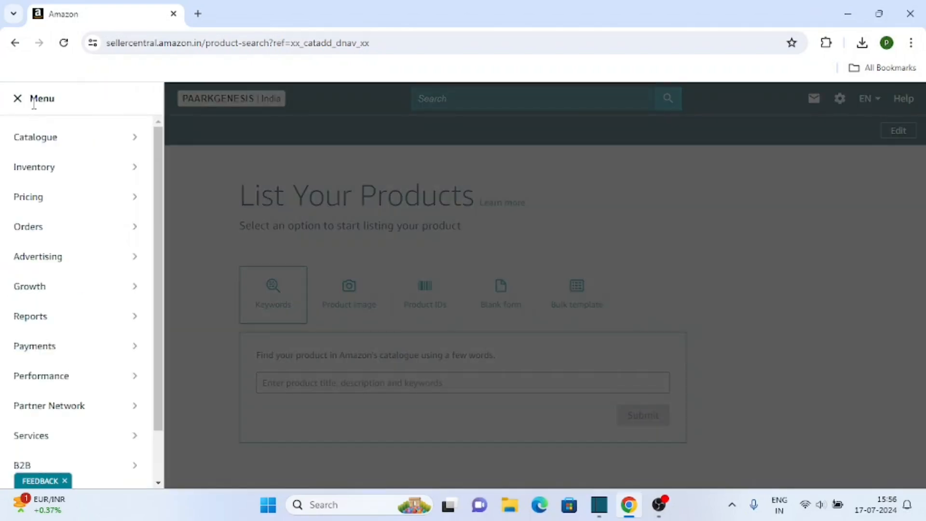
mouse_move(39, 254)
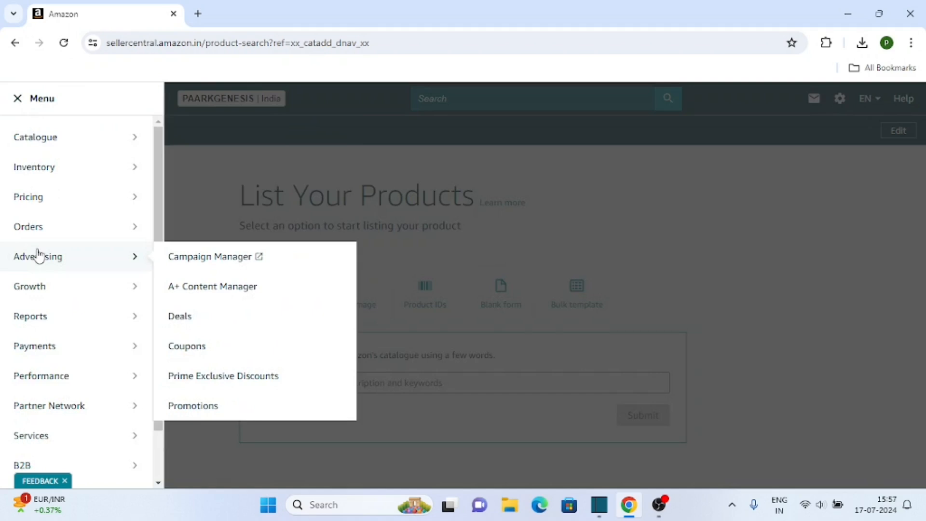
left_click(209, 407)
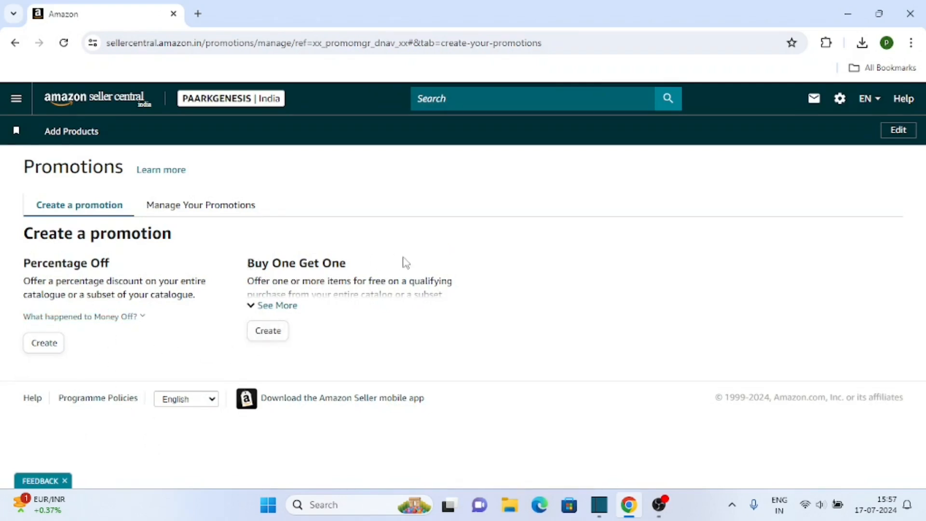
left_click(271, 337)
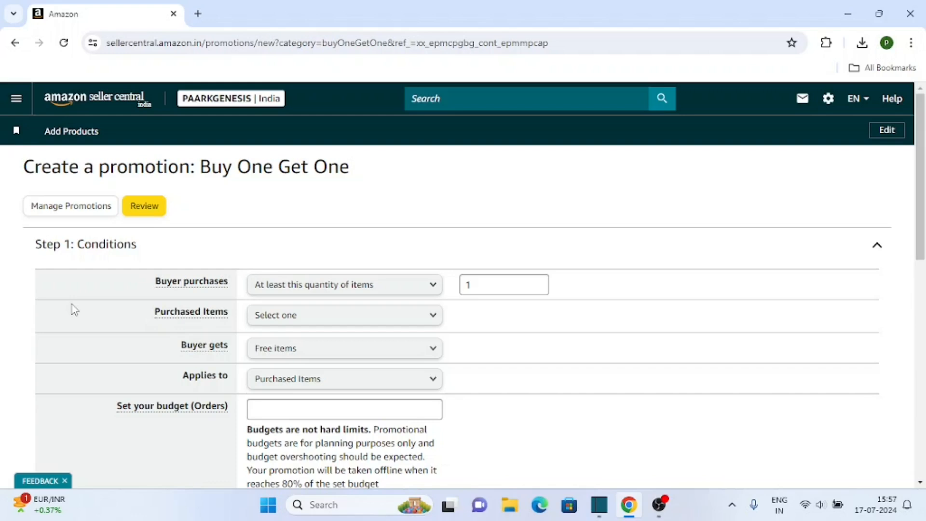
Step: Set the Buyer purchases condition to at least this quantity of items, with a quantity of 2
left_click(302, 288)
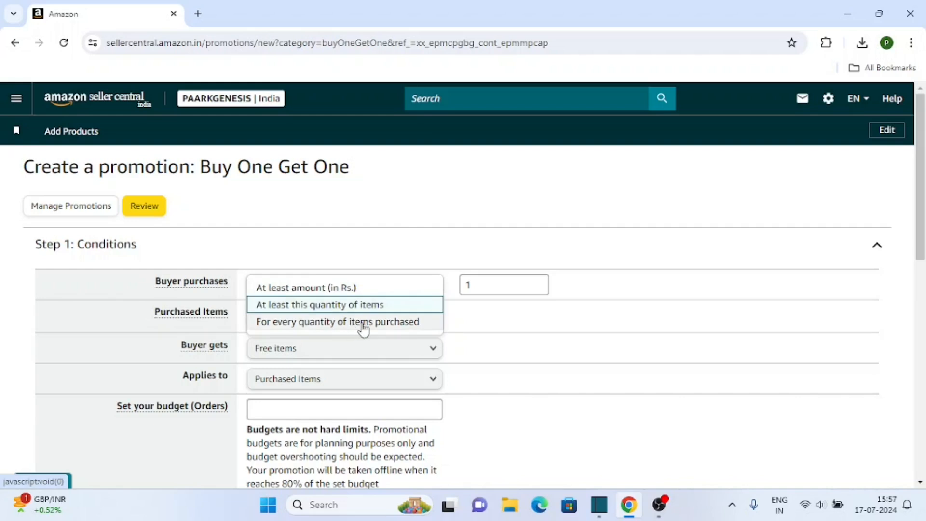
left_click(325, 308)
left_click(490, 286)
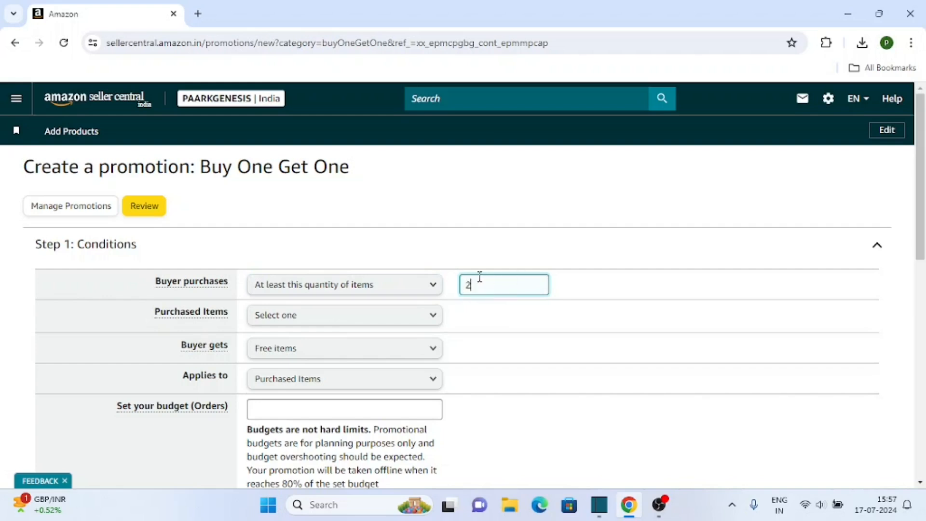
Step: Define the purchased items by ASIN List and enter the ASIN B0D9KCKND9
left_click(314, 317)
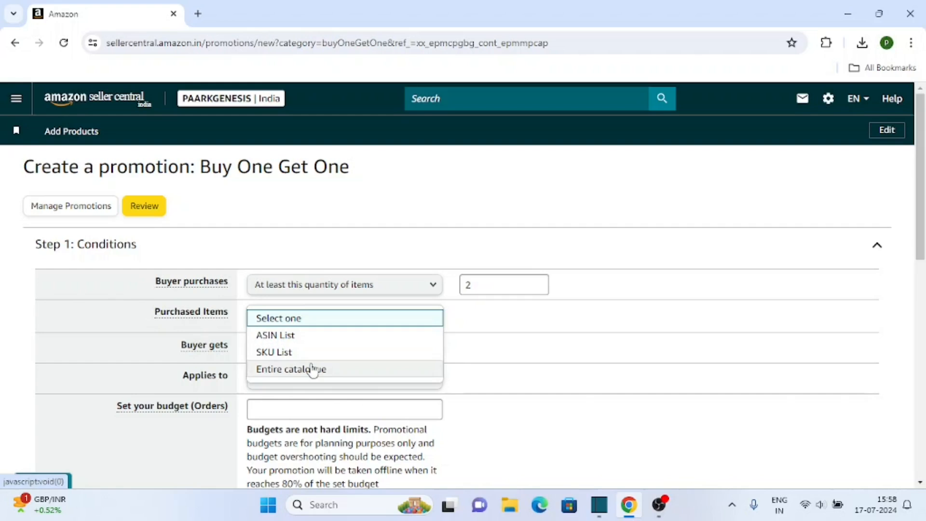
left_click(291, 337)
left_click(515, 322)
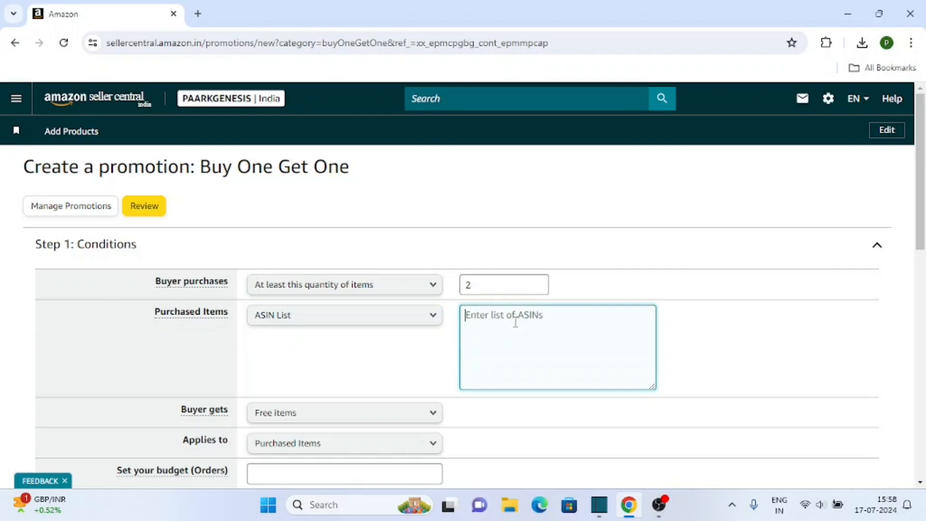
type("B0D9KCKND9")
Step: Choose Free items as the benefit the buyer gets
scroll(422, 352, "down", 2)
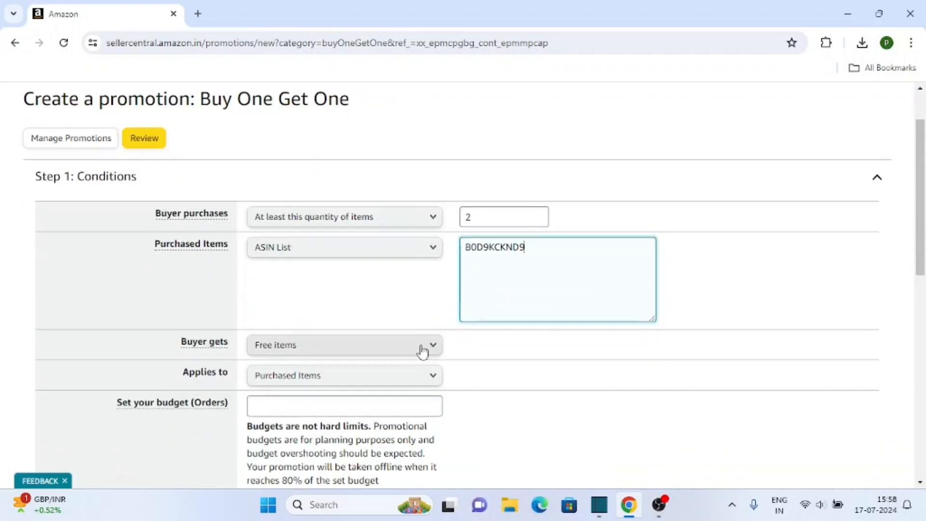
left_click(307, 352)
left_click(307, 352)
scroll(310, 331, "down", 2)
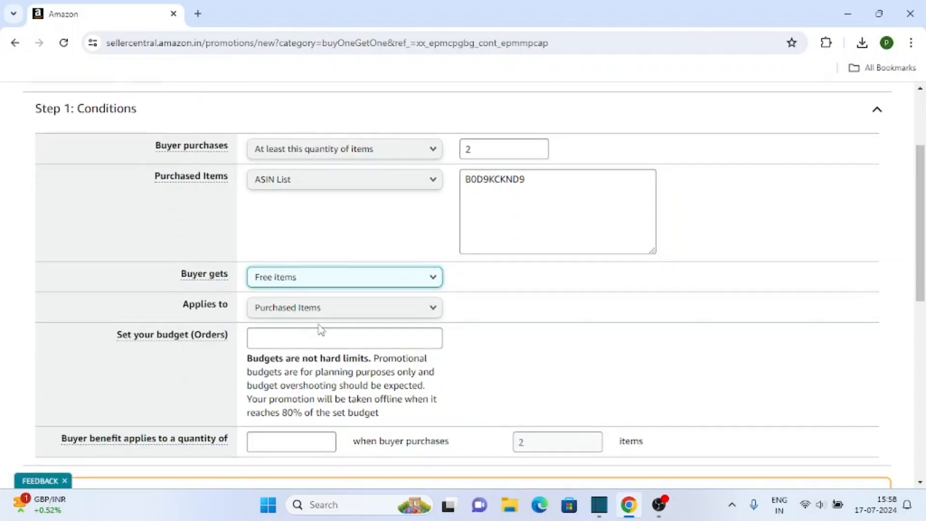
Step: Try Qualifying Item as what the benefit applies to, and return the setting to Purchased Items
left_click(296, 314)
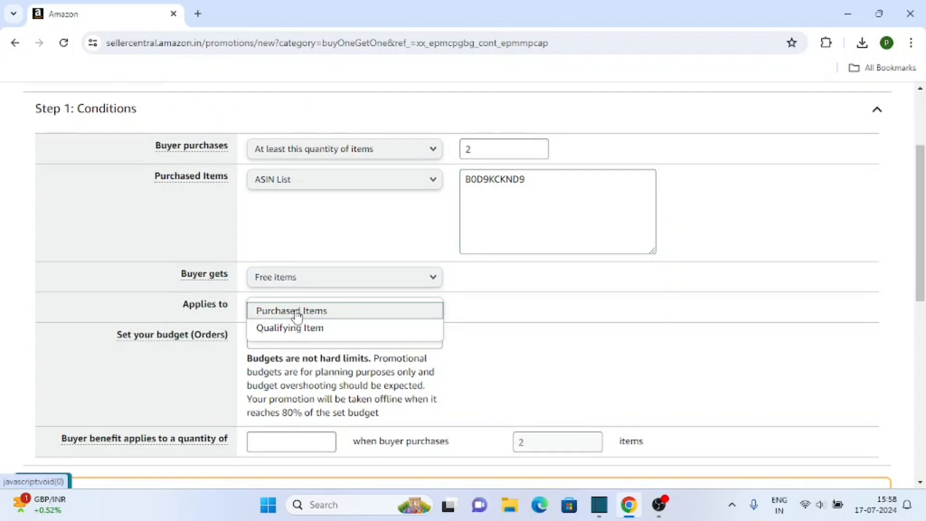
left_click(315, 328)
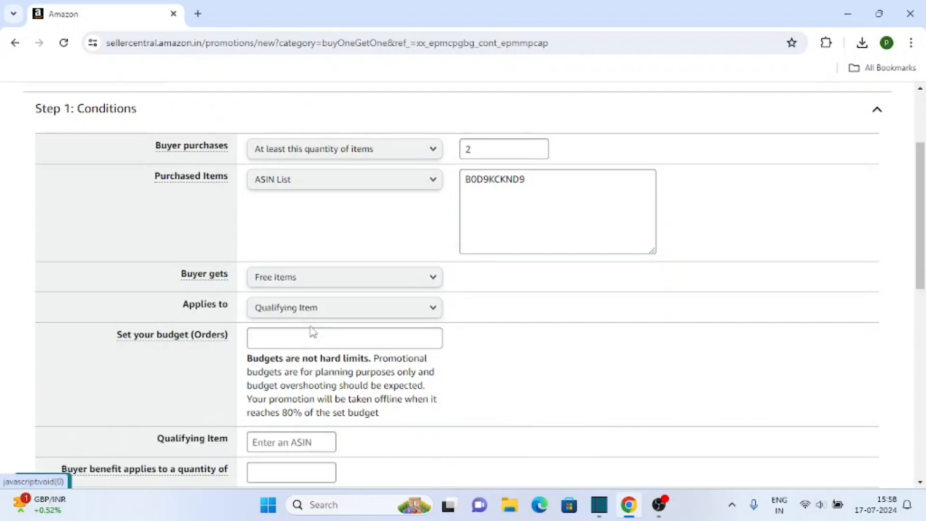
left_click(310, 314)
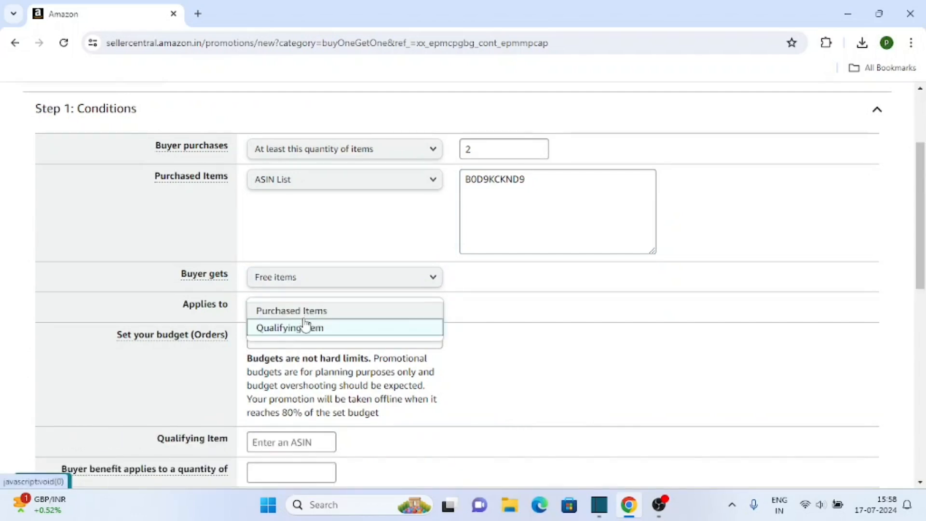
left_click(305, 312)
scroll(328, 333, "up", 1)
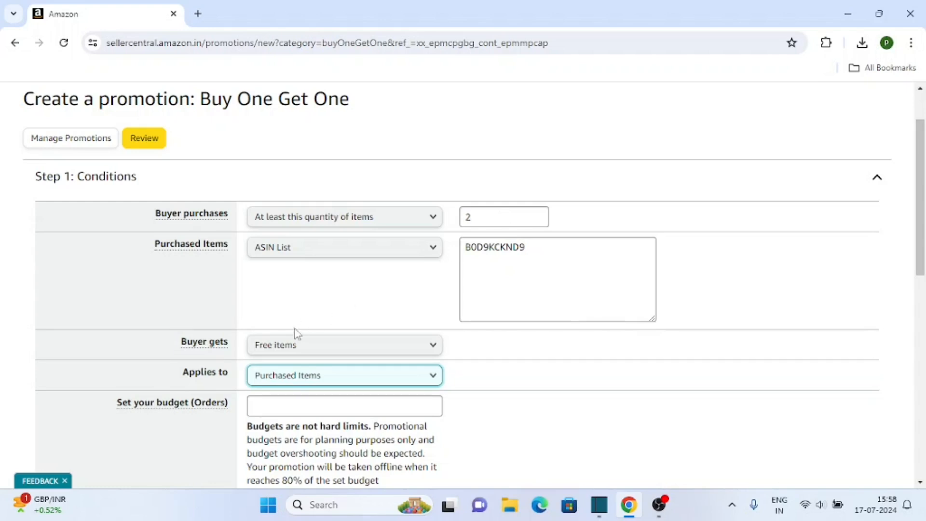
left_click(295, 381)
left_click(309, 396)
scroll(310, 381, "down", 3)
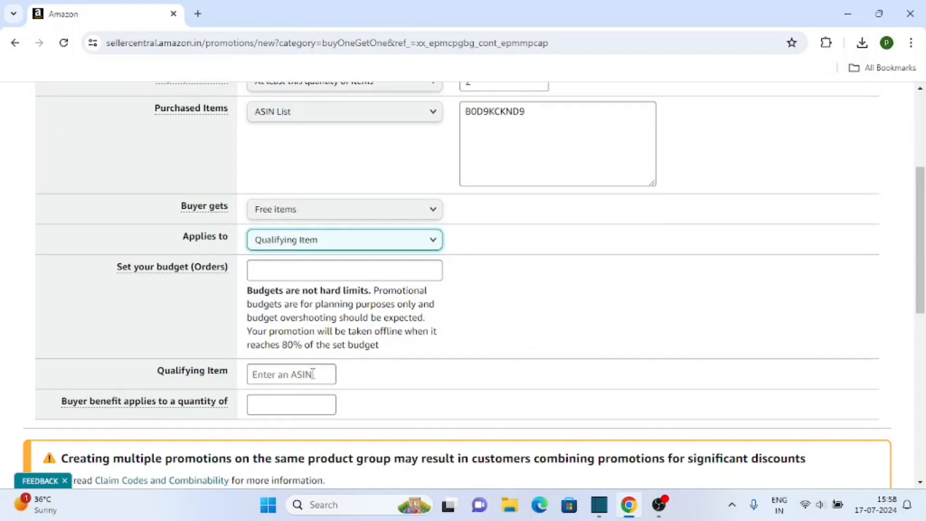
left_click(285, 241)
left_click(305, 245)
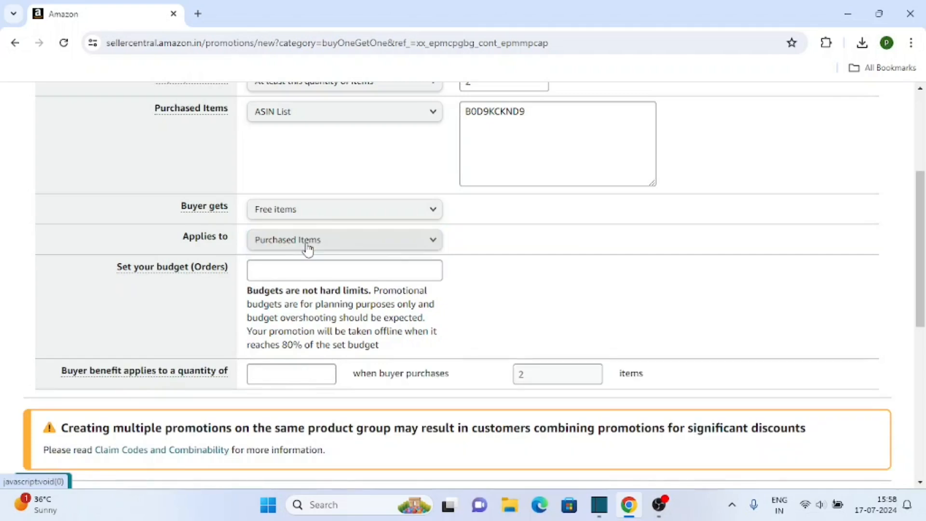
Step: Set the promotion's order budget to 3000 and the quantity the buyer benefit applies to as 1
left_click(273, 268)
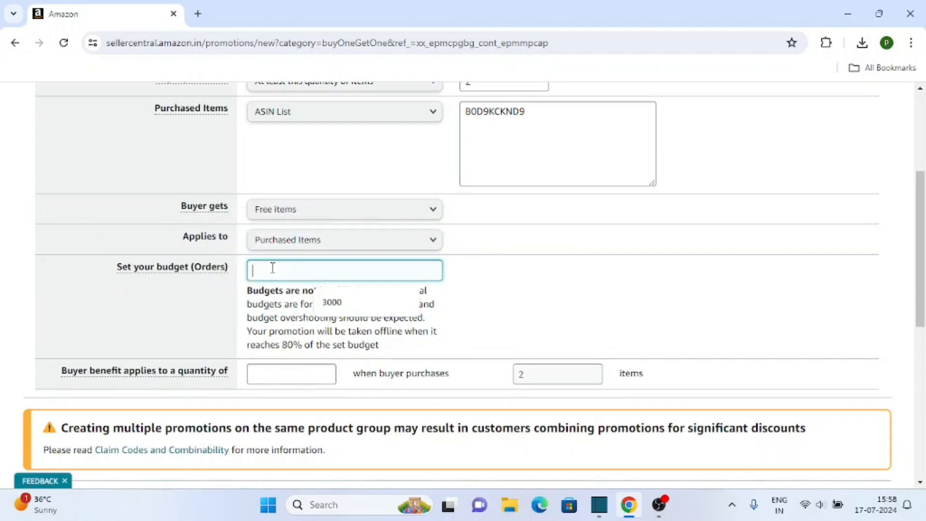
left_click(365, 301)
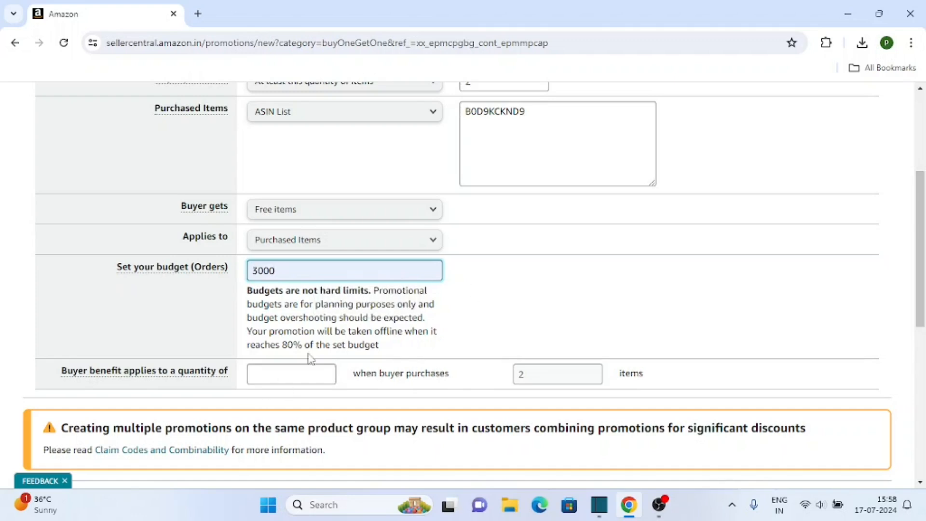
scroll(511, 273, "down", 1)
scroll(351, 268, "down", 1)
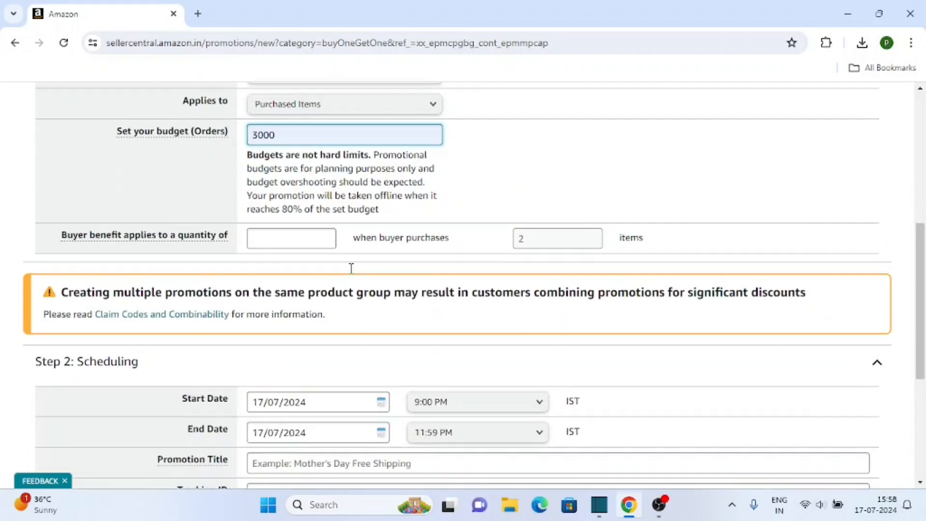
mouse_move(77, 245)
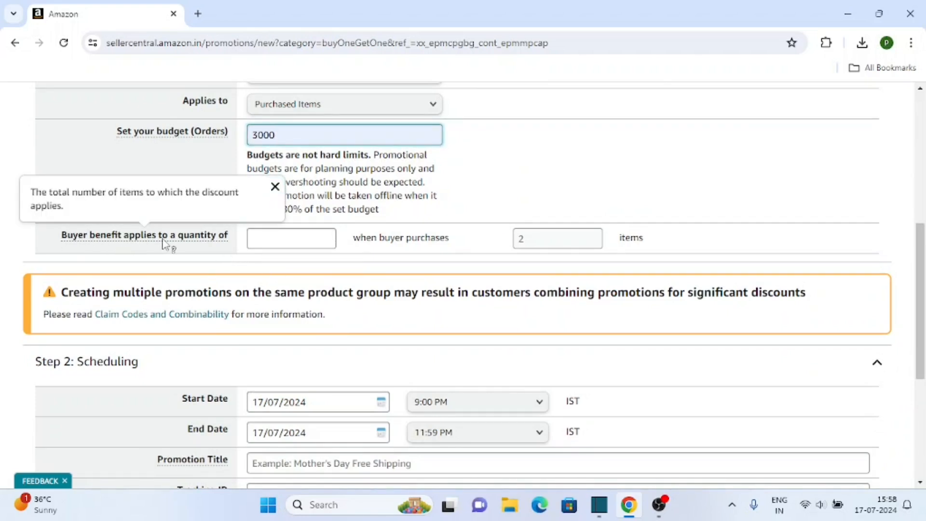
scroll(223, 249, "up", 3)
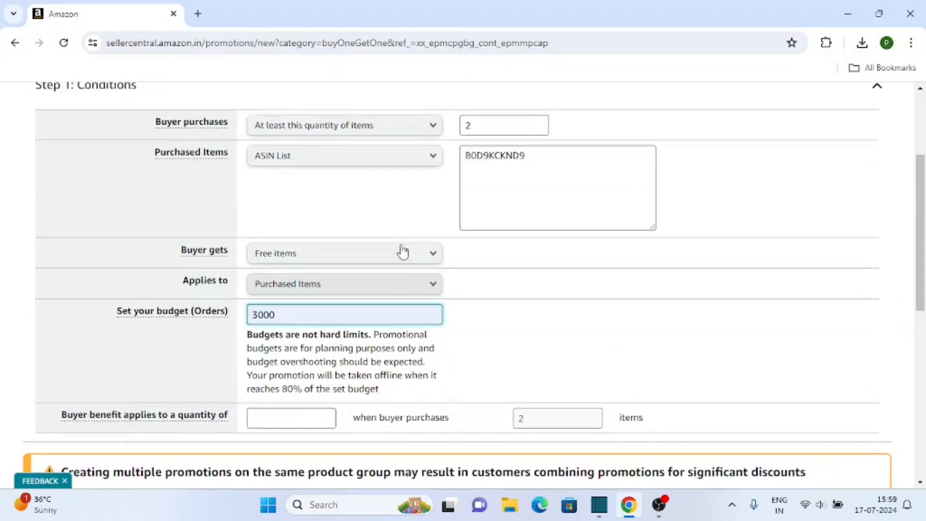
scroll(350, 352, "down", 1)
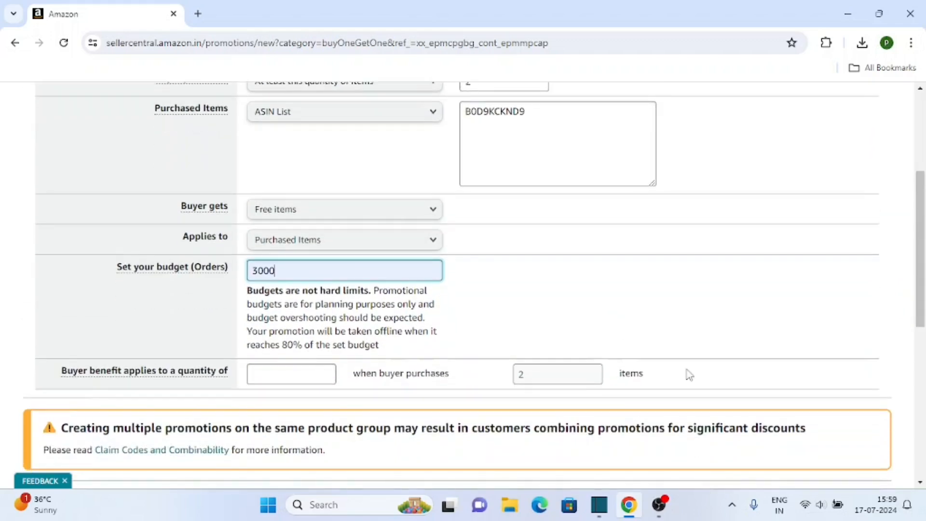
left_click(305, 374)
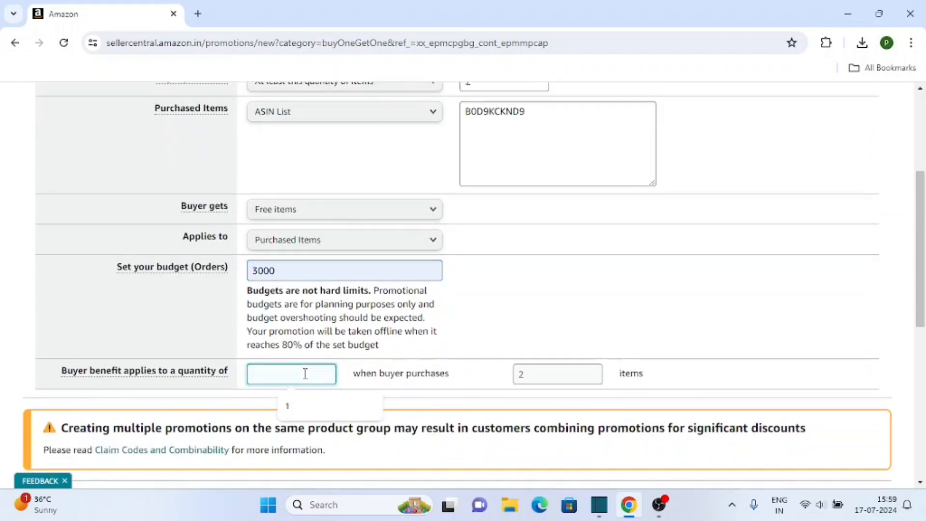
left_click(562, 286)
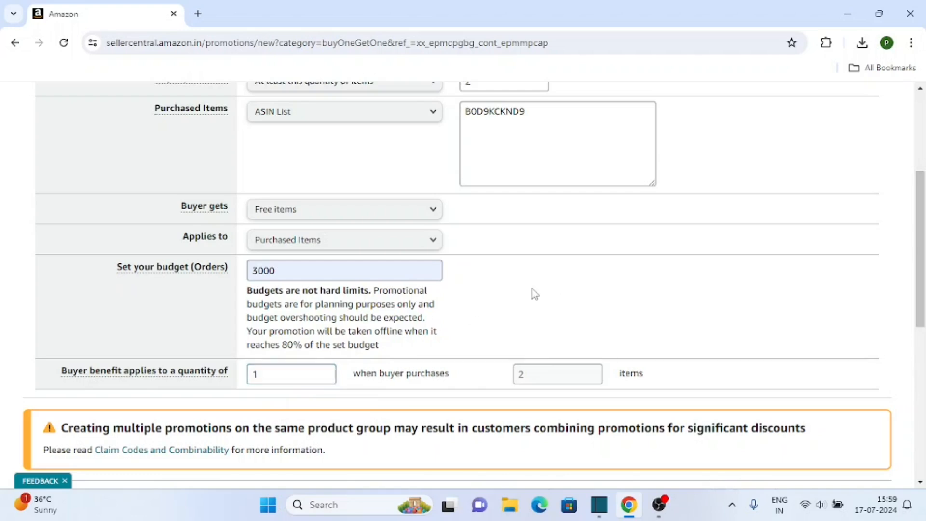
left_click(208, 375)
Step: Schedule the promotion to start on 18/07/2024 at 9:00 PM
scroll(475, 314, "down", 3)
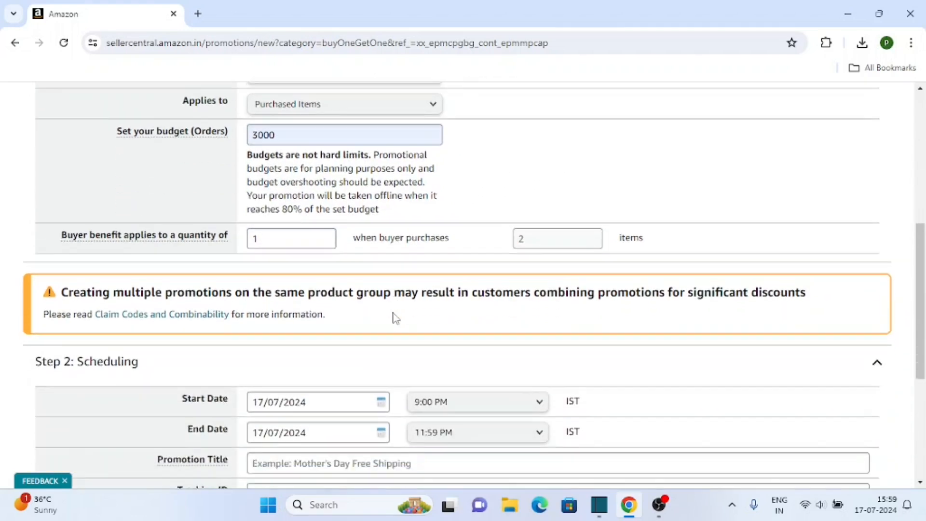
scroll(396, 318, "down", 3)
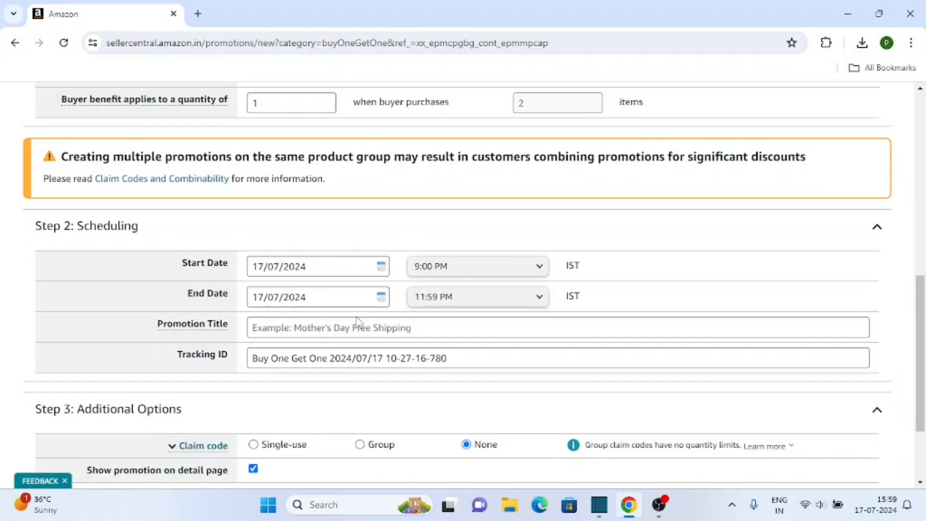
left_click(382, 265)
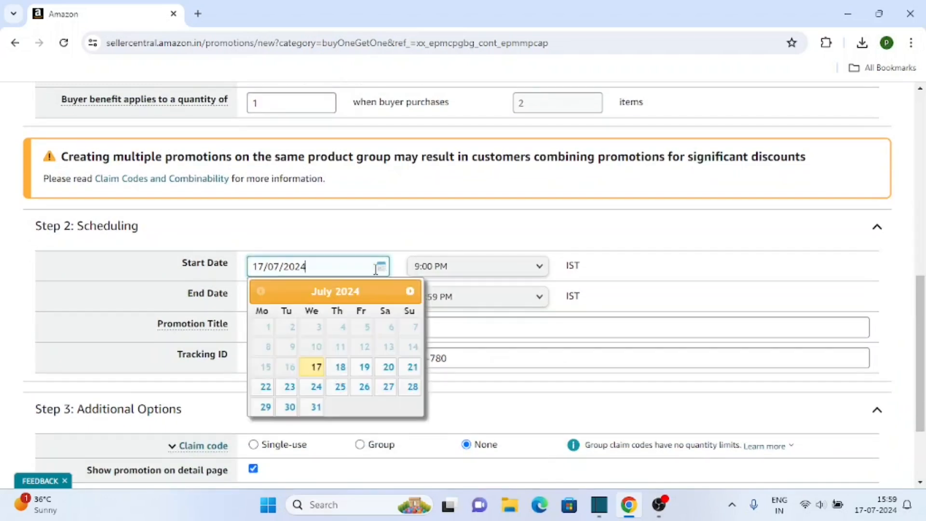
left_click(340, 367)
left_click(540, 270)
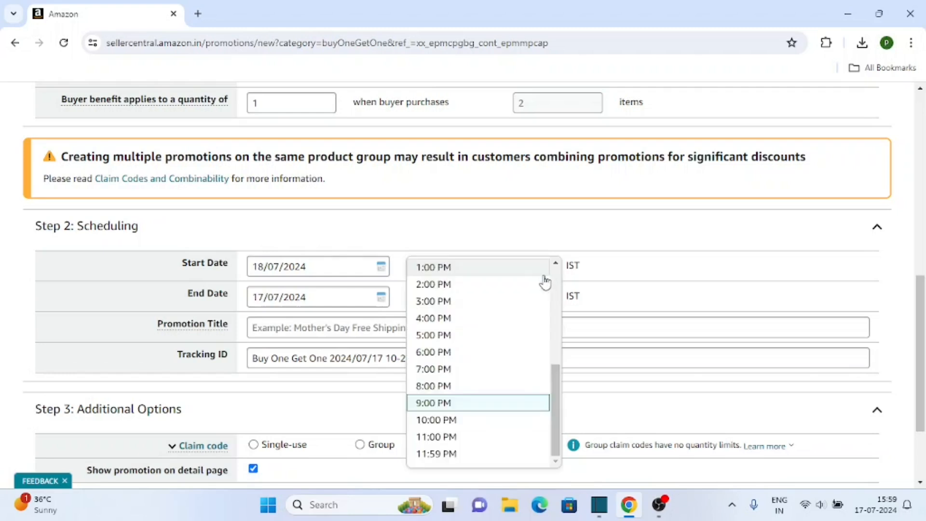
left_click(450, 405)
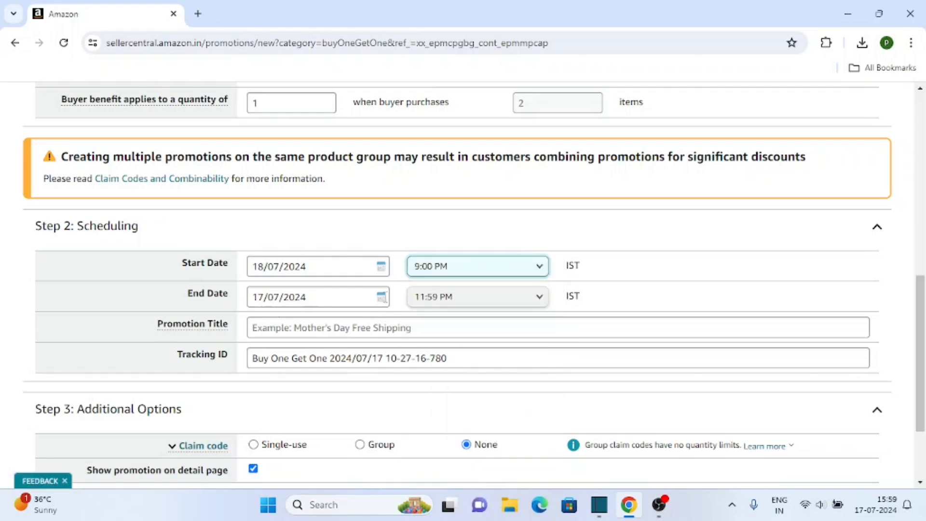
Step: Schedule the promotion to end on 19/07/2024 at 11:00 PM
left_click(382, 297)
left_click(365, 398)
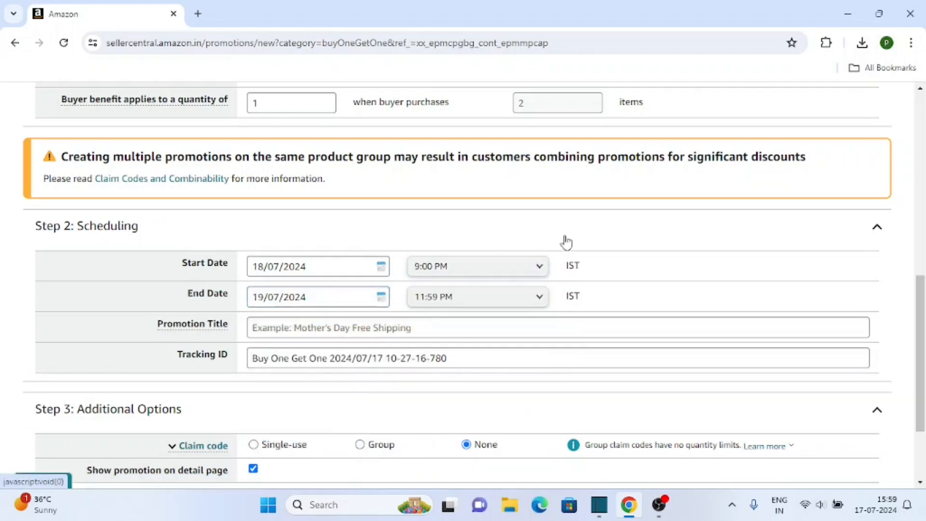
left_click(474, 304)
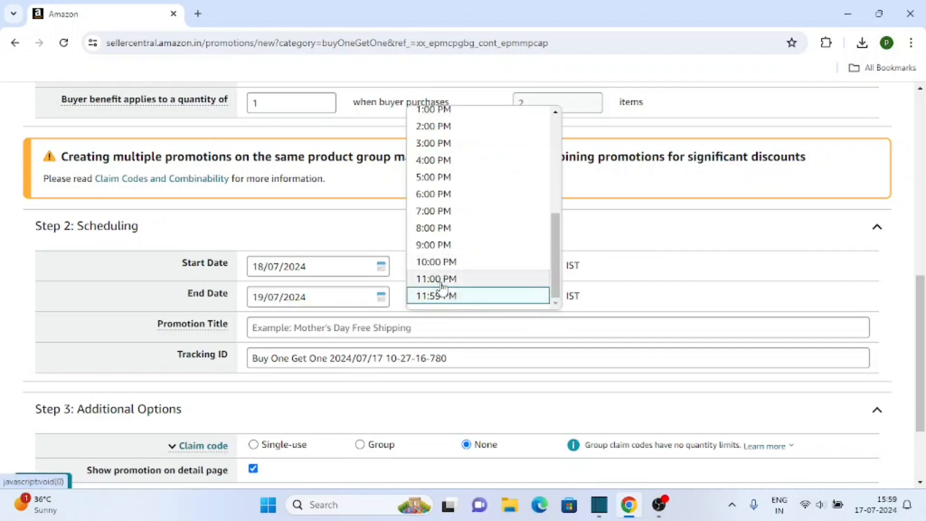
left_click(437, 278)
Step: Set the promotion title to "Limited Offer" and look over the additional options and conditions
left_click(269, 330)
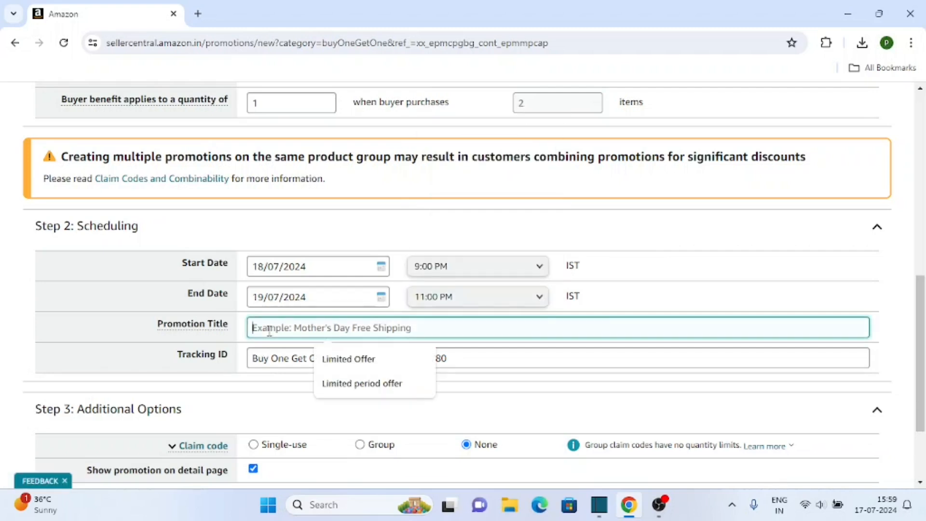
left_click(358, 358)
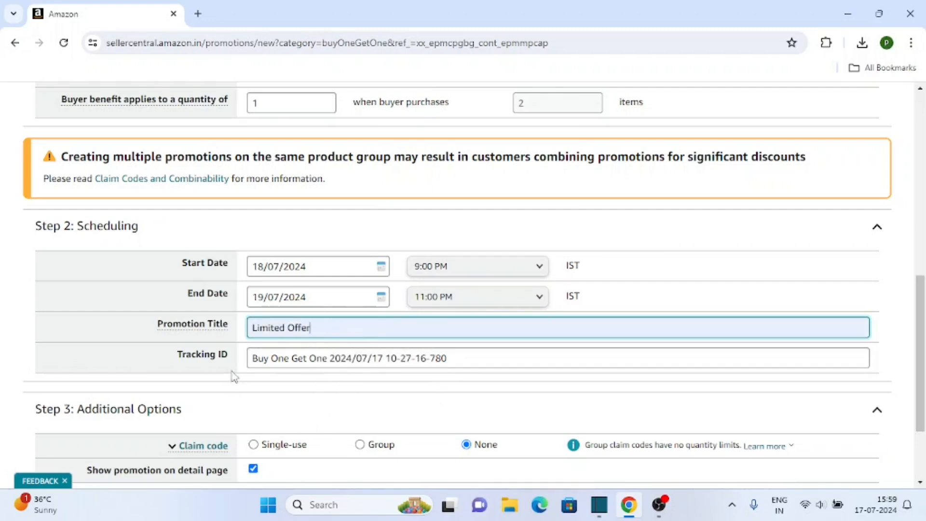
scroll(411, 360, "down", 3)
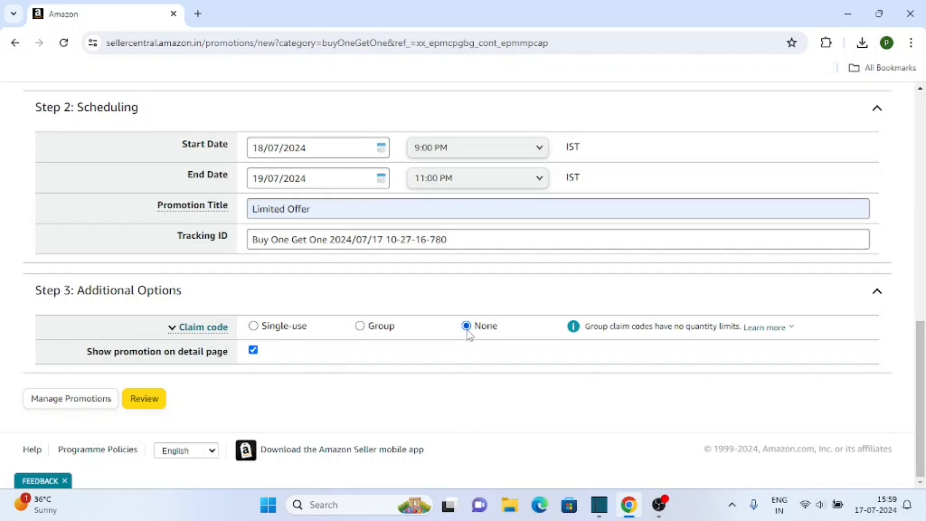
scroll(540, 336, "up", 15)
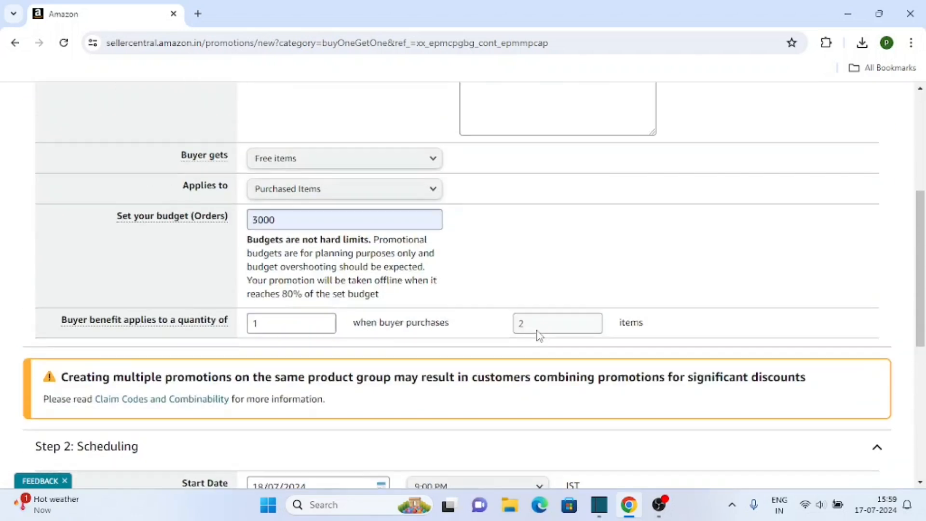
Step: Try the Single-use and Group claim code options for the promotion, and return the claim code setting to None
scroll(512, 265, "down", 15)
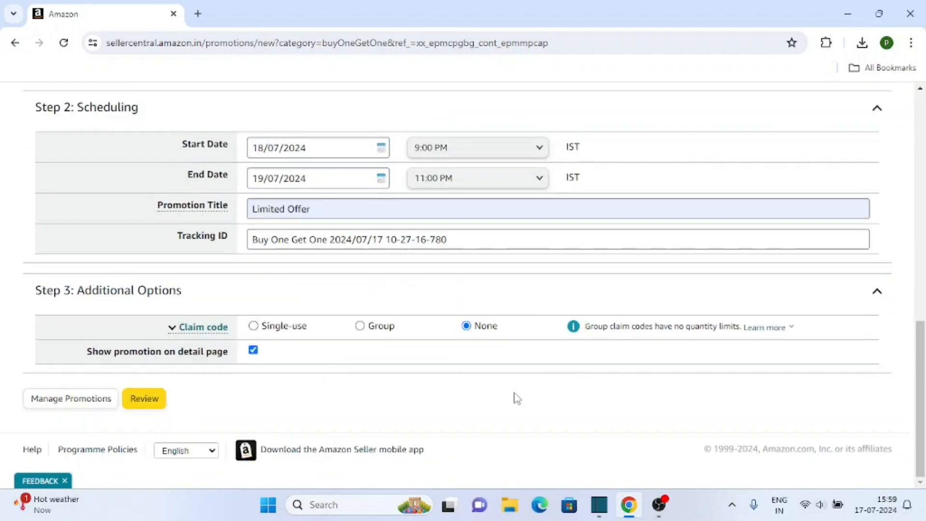
left_click(253, 326)
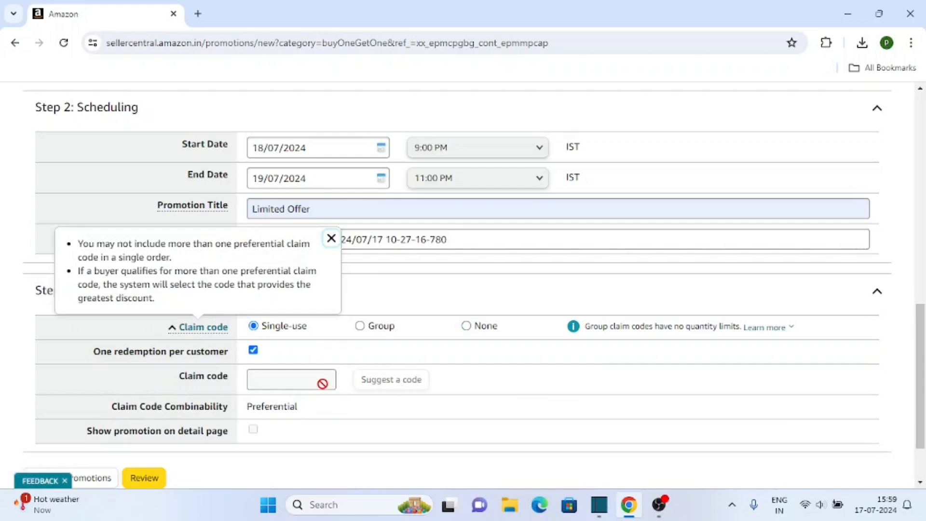
left_click(361, 332)
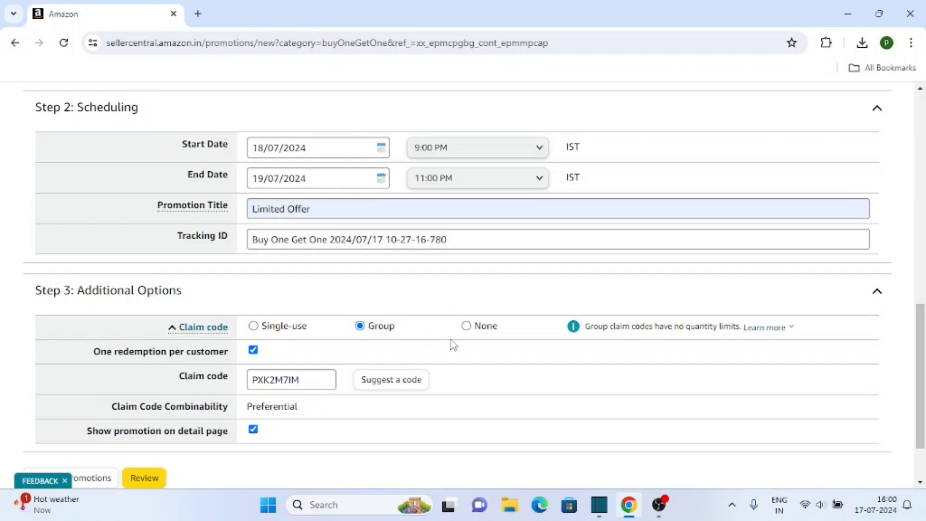
scroll(451, 338, "up", 15)
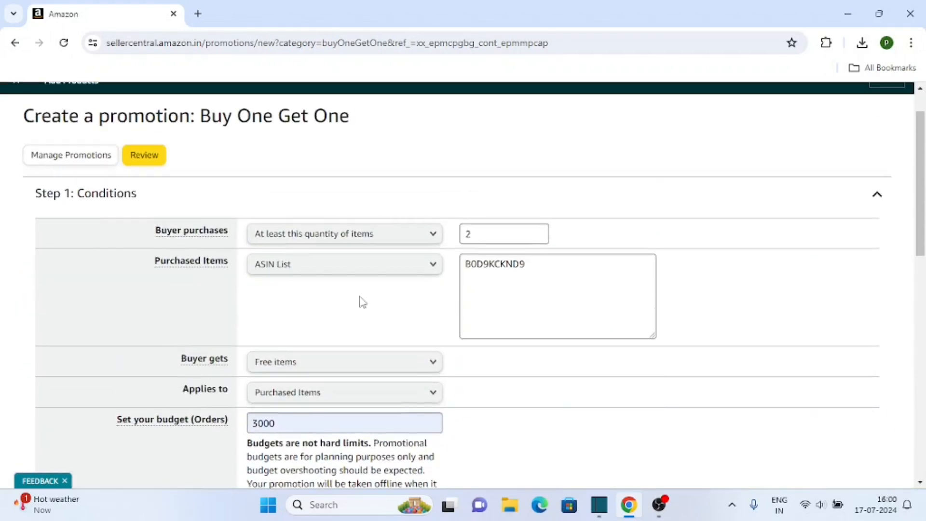
scroll(485, 263, "down", 12)
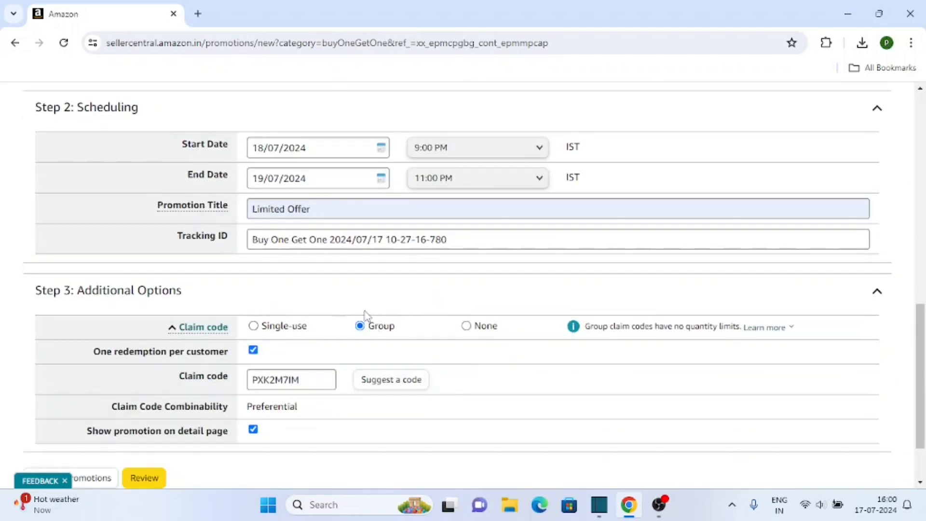
left_click(466, 326)
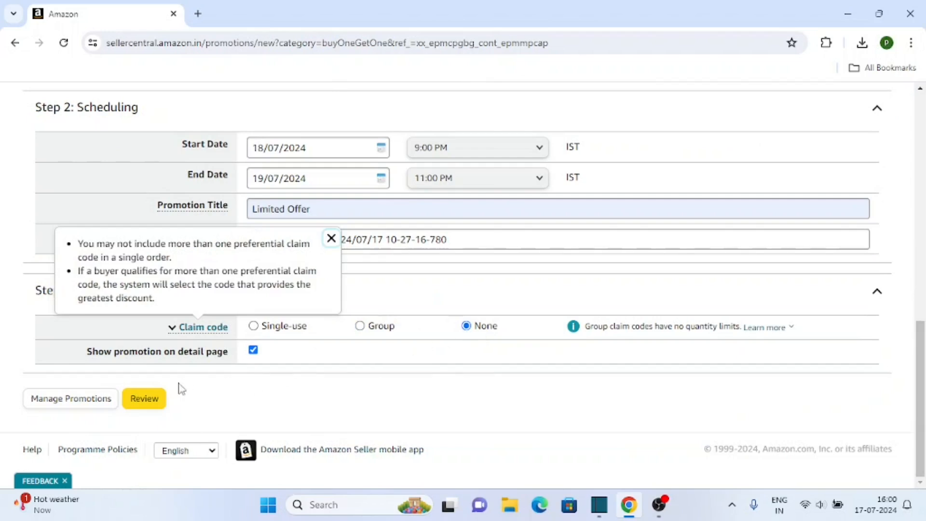
Step: Review the promotion's conditions, scheduling and terms in the preview, and submit the promotion
left_click(160, 398)
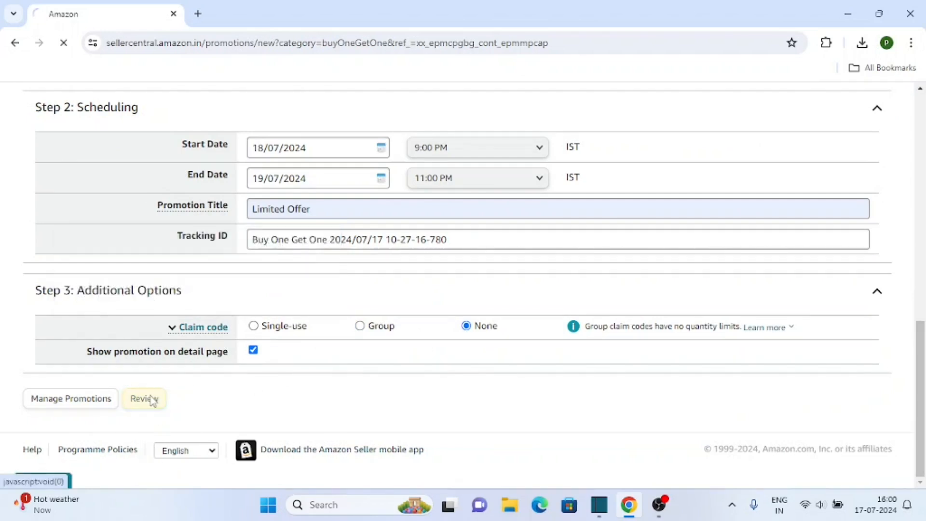
scroll(436, 309, "down", 3)
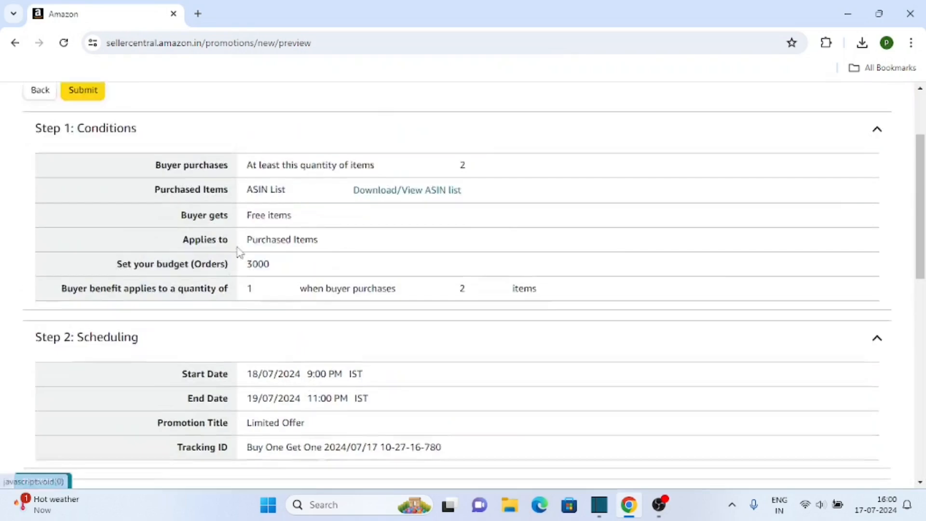
scroll(260, 255, "up", 2)
scroll(429, 285, "down", 4)
scroll(312, 430, "up", 4)
scroll(391, 293, "down", 10)
scroll(216, 280, "down", 3)
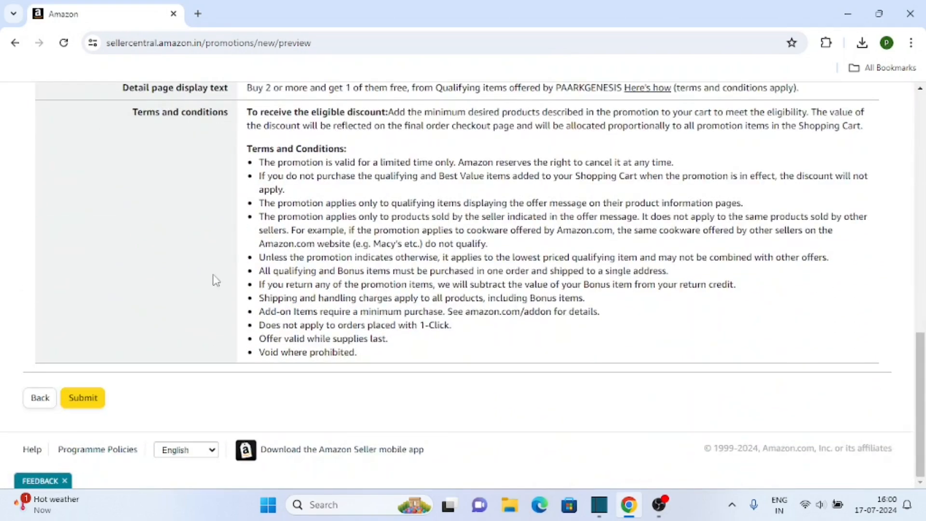
left_click(96, 396)
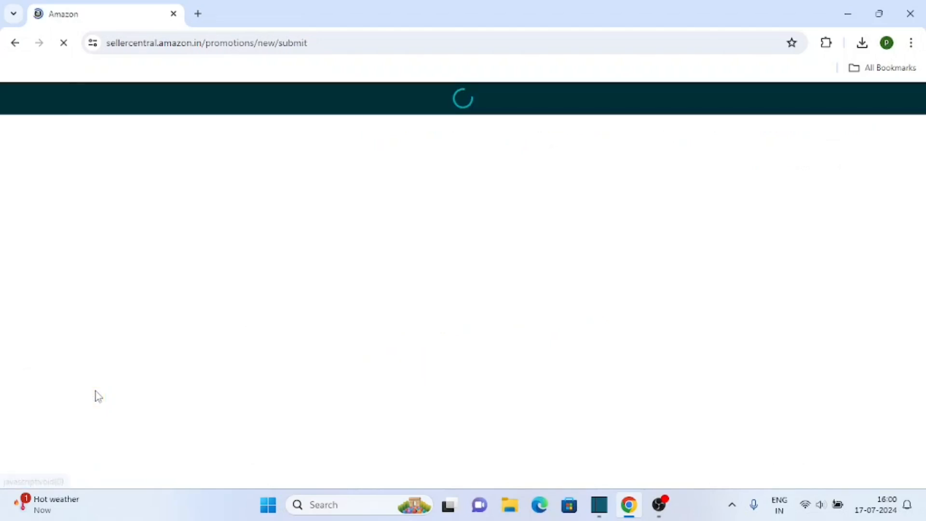